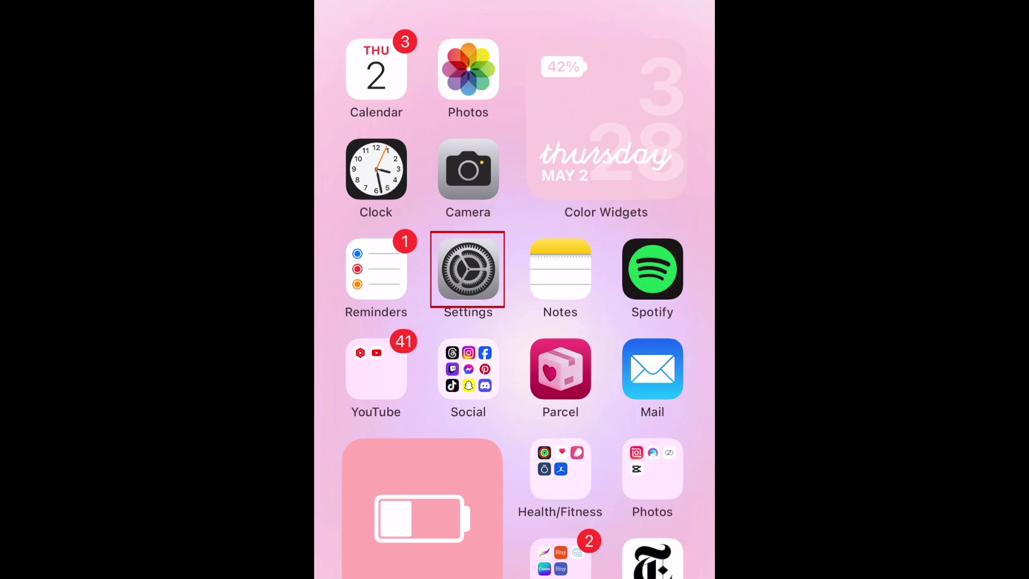
- Launch Settings from the home screen
click(468, 269)
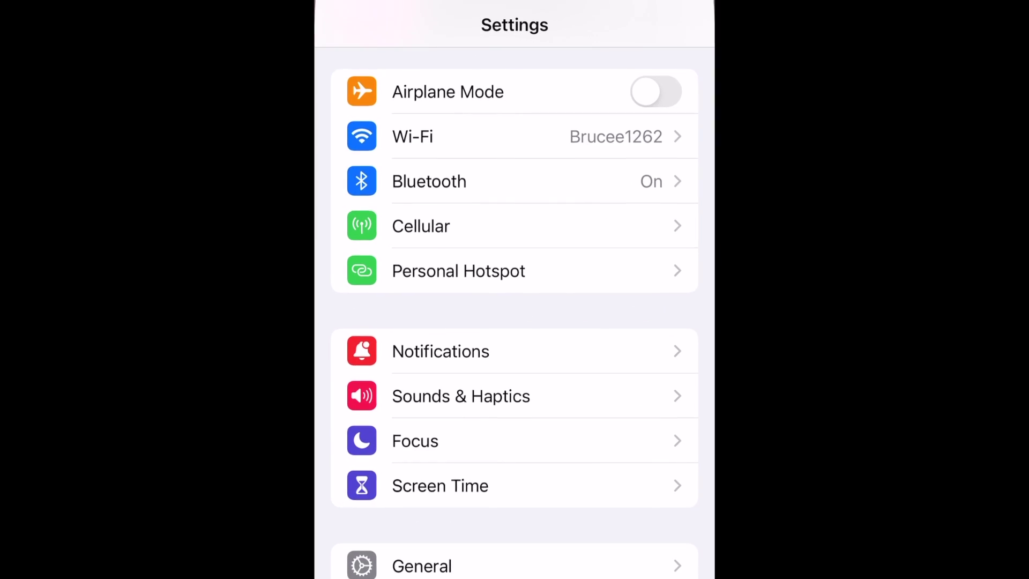
scroll(515, 322, down, 2)
scroll(514, 322, down, 3)
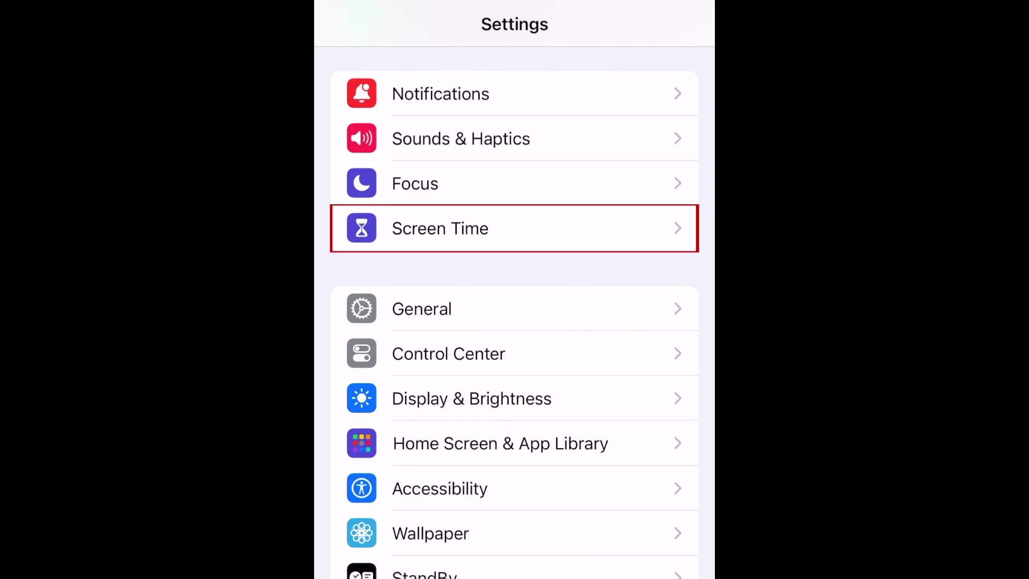
- Go into Screen Time and then its Screen Distance page
click(440, 228)
scroll(514, 322, down, 4)
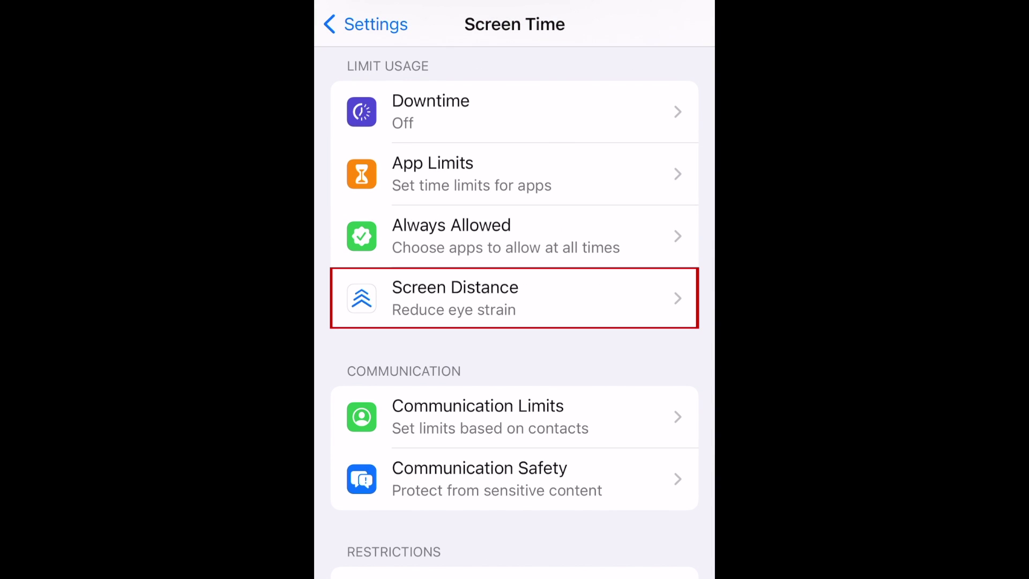
click(515, 297)
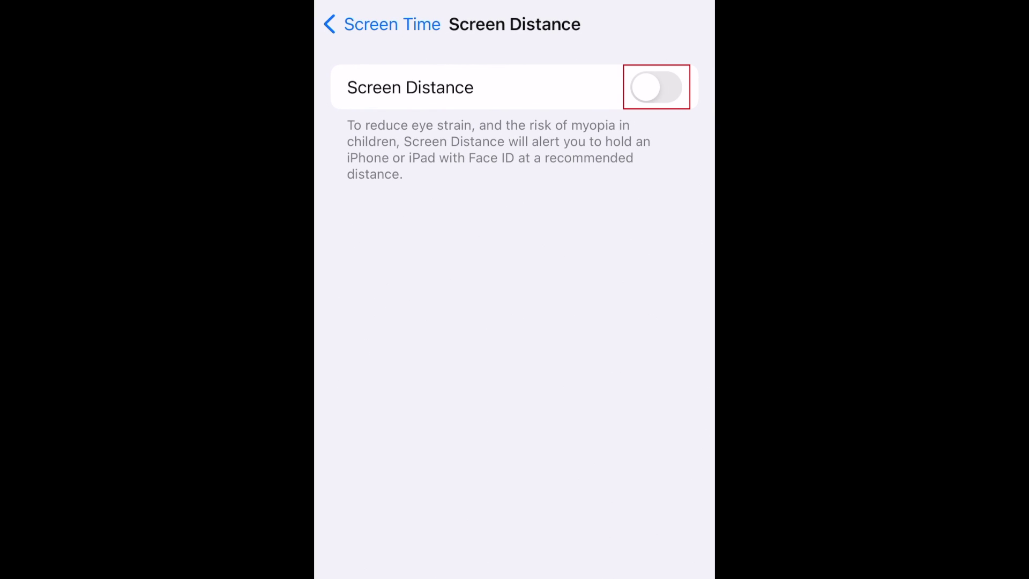
- Switch the Screen Distance toggle on
click(656, 87)
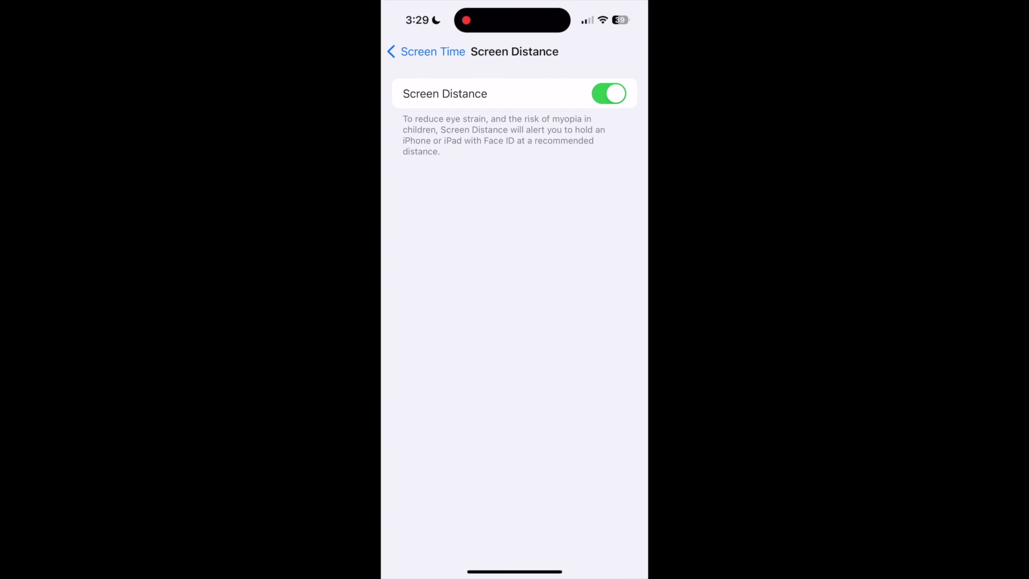
- Swipe out of Settings and accept the Screen Distance confirmation with Continue
drag(515, 572, 514, 362)
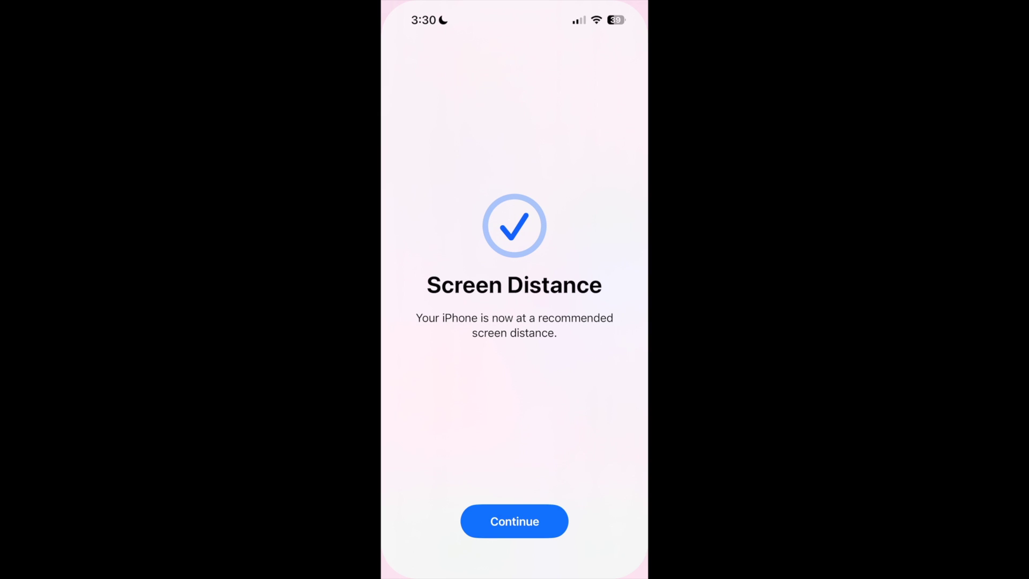
click(515, 521)
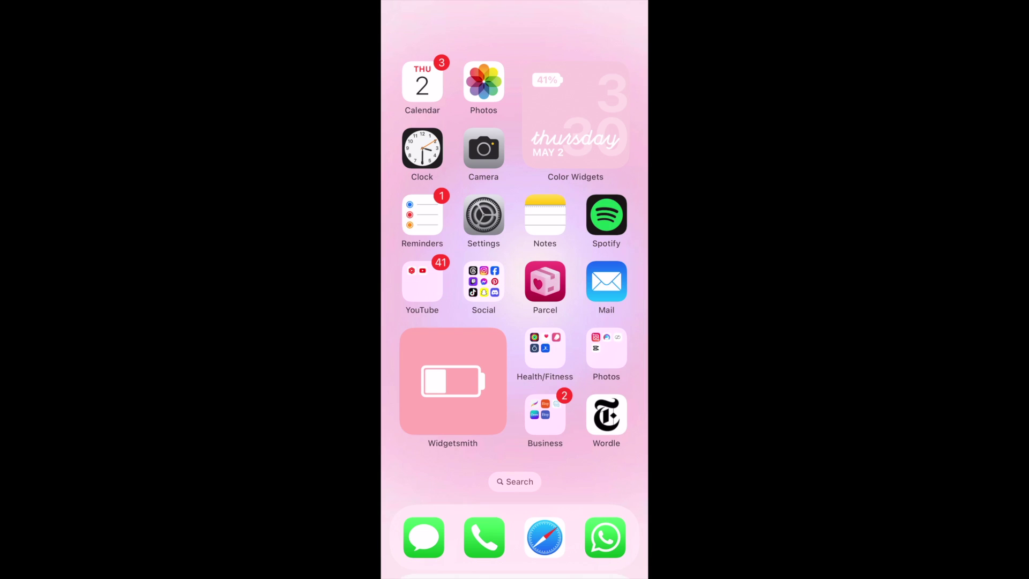